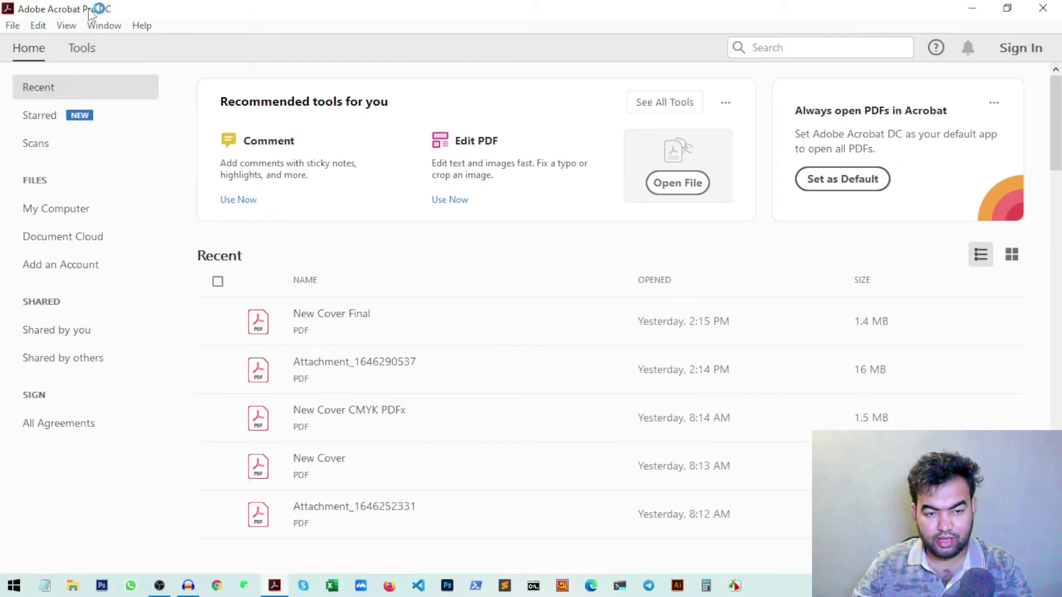
- Open the book cover Attachment_1646290537.pdf from the Desktop
click(676, 193)
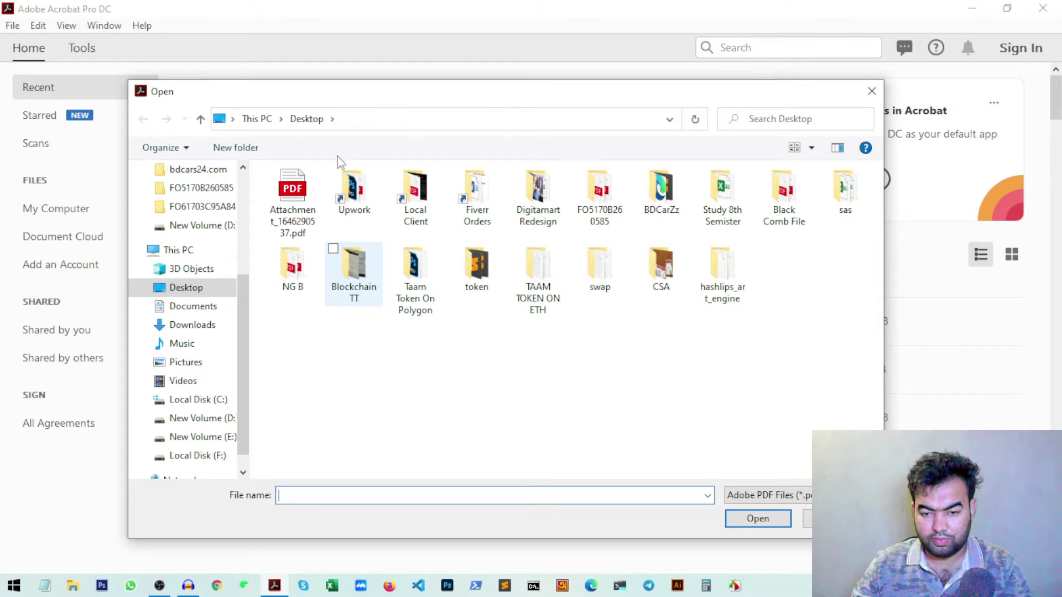
double_click(293, 193)
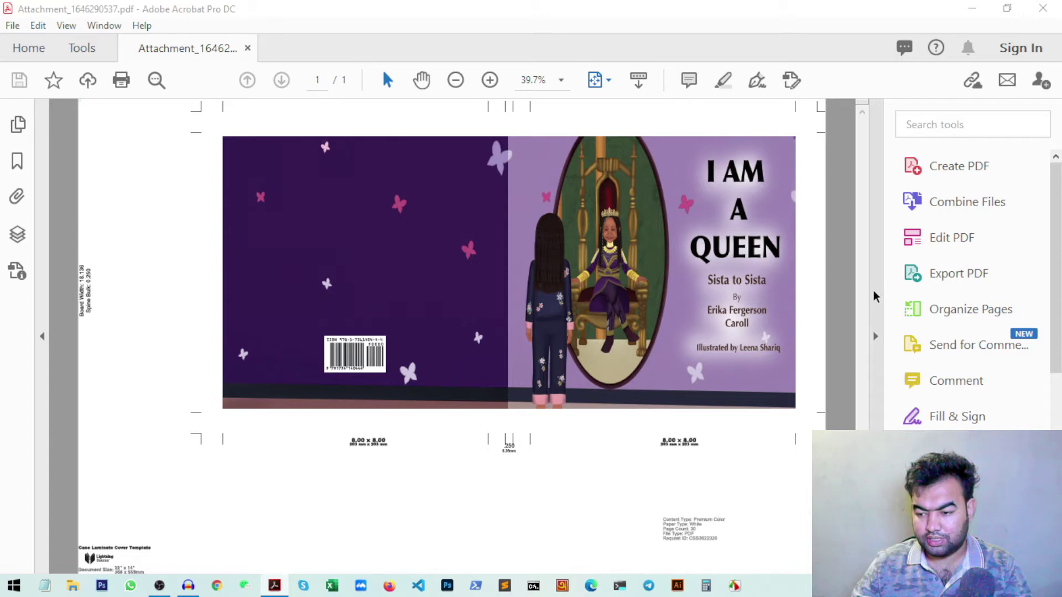
- Open the Convert Colors dialog from the Print Production tools
scroll(1027, 322, down, 3)
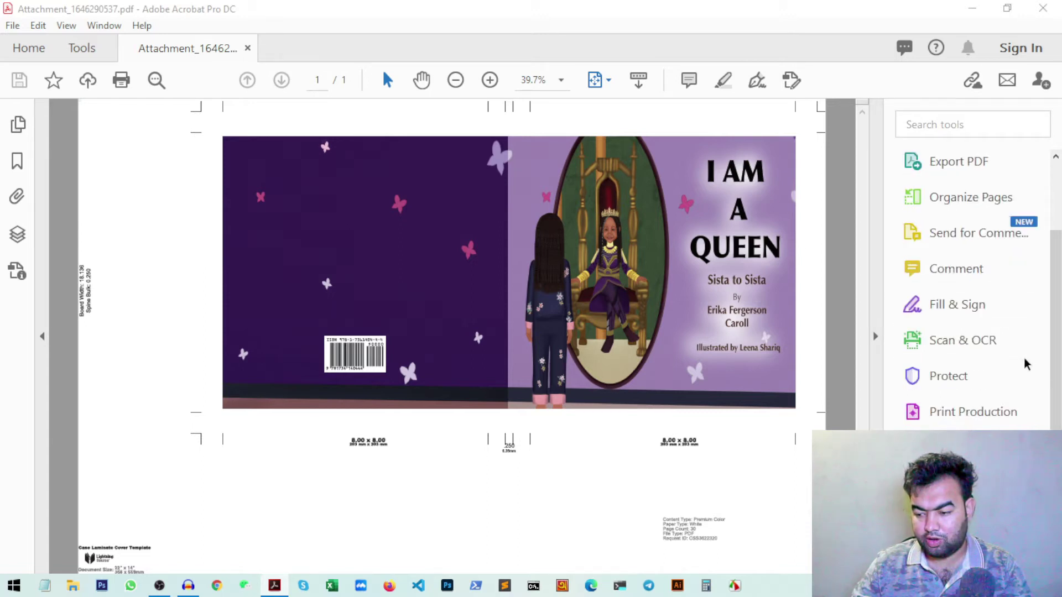
click(988, 416)
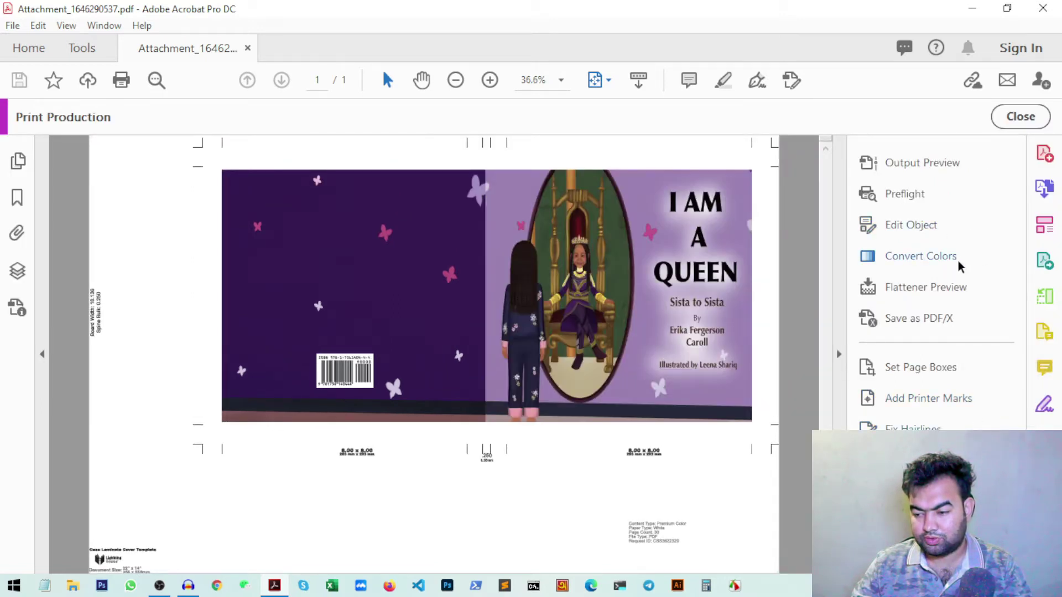
click(940, 256)
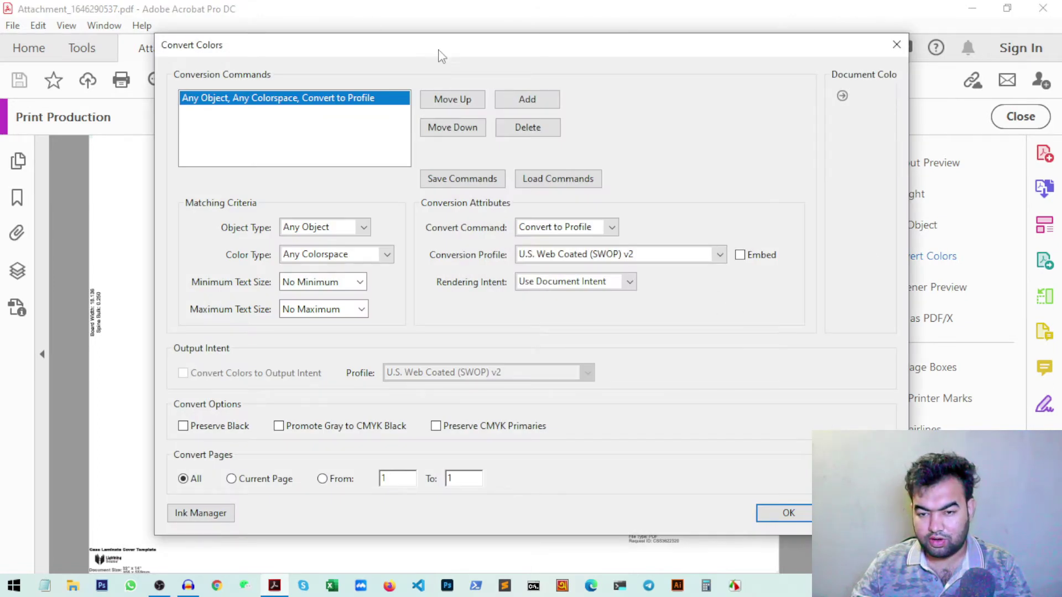
- Expand Document Colors to list the DeviceCMYK and DeviceRGB colour spaces
drag(409, 55, 384, 60)
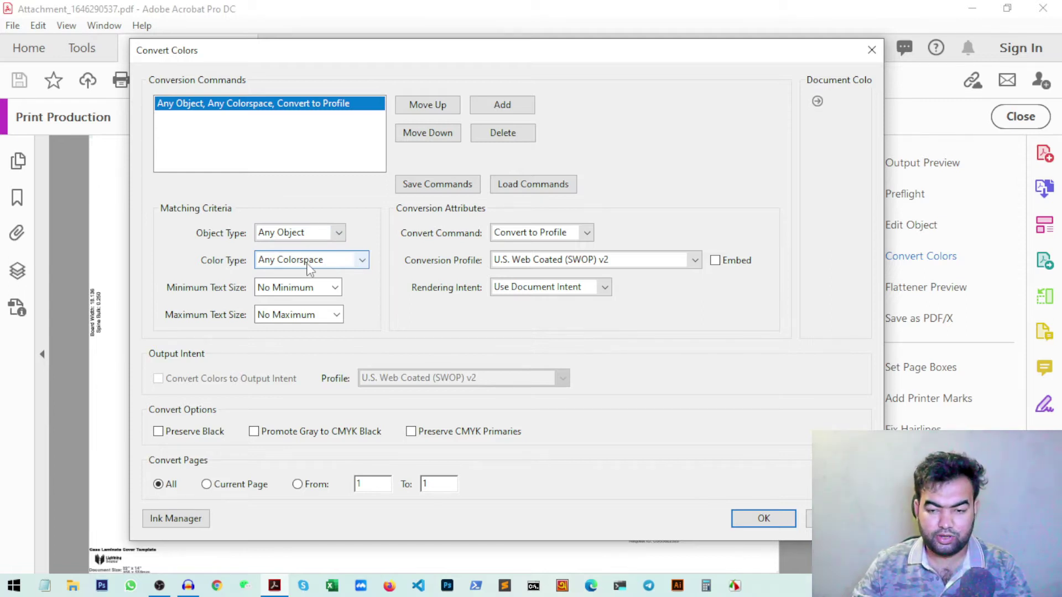
click(817, 102)
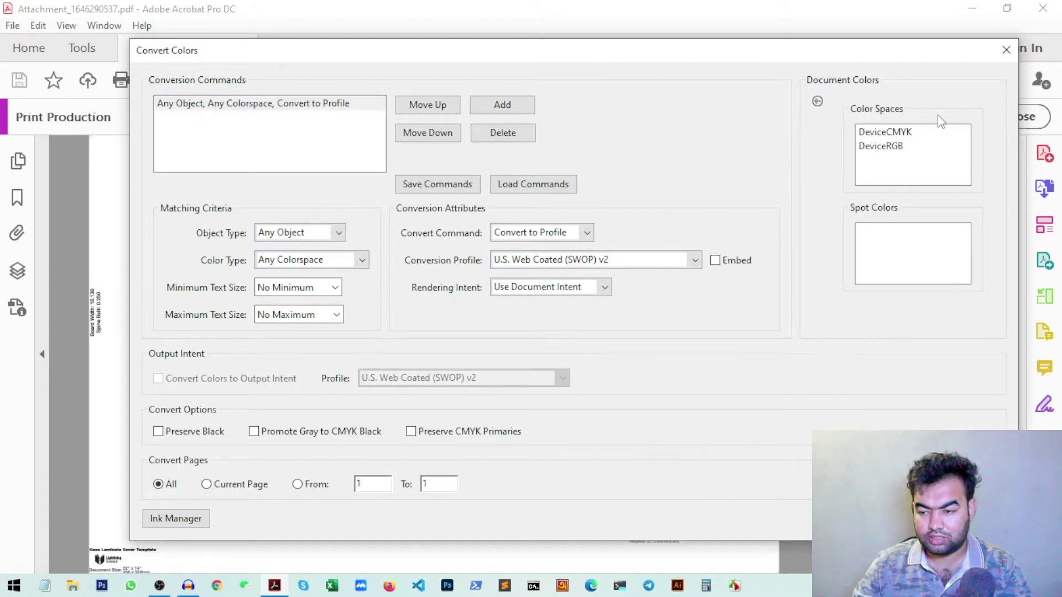
click(898, 136)
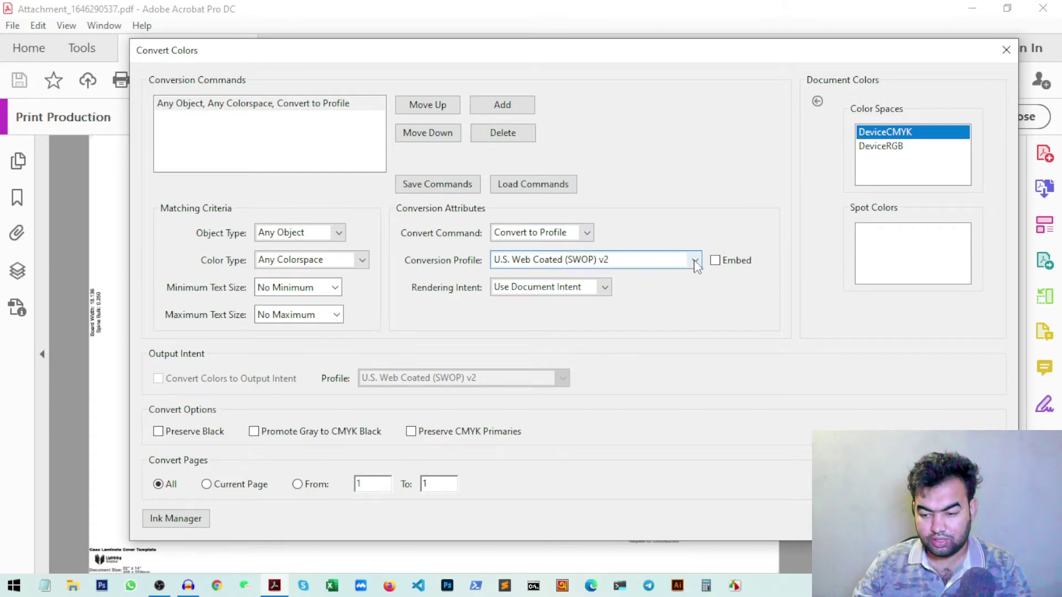
- Choose Coated FOGRA39 (ISO 12647-2:2004) as the conversion profile for all pages
click(695, 261)
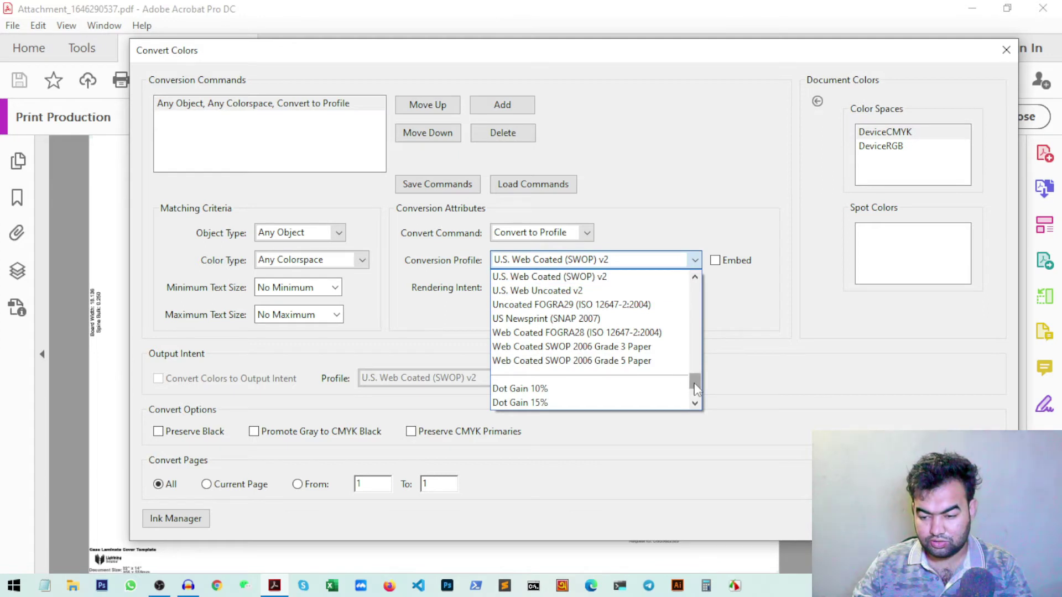
drag(695, 389, 694, 354)
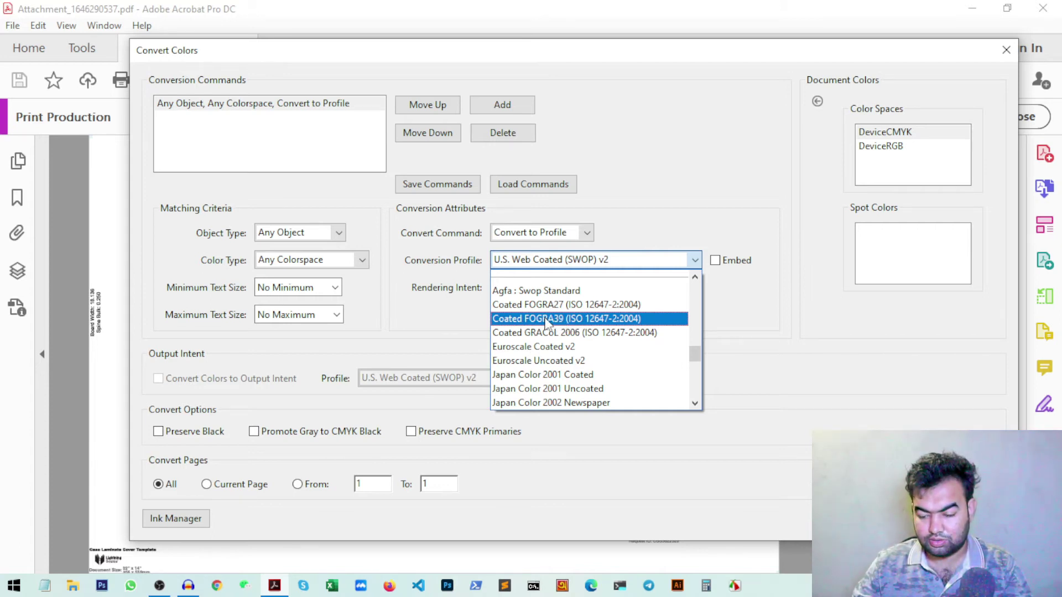
click(560, 323)
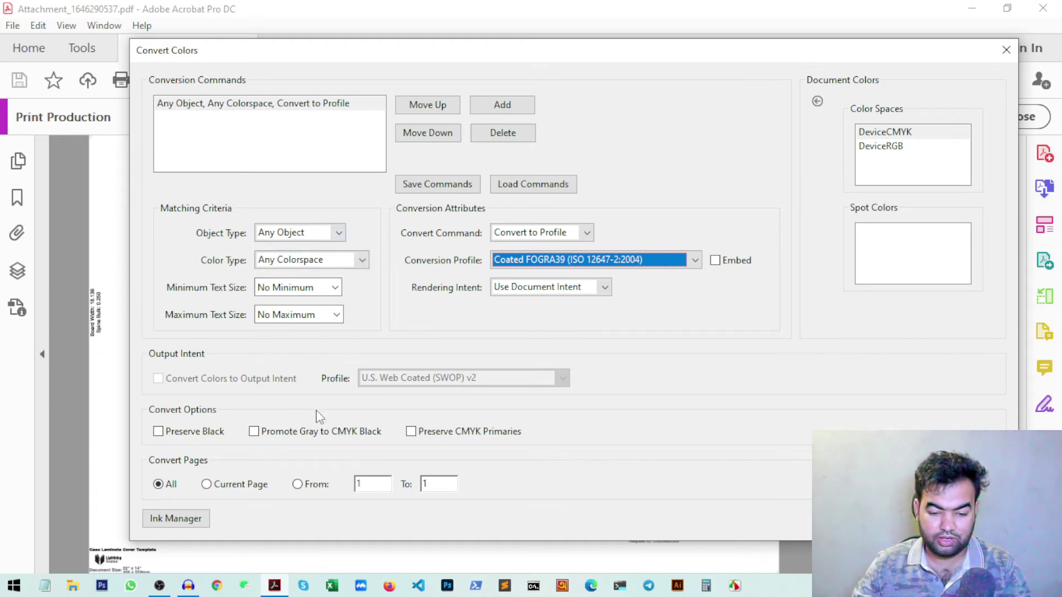
click(159, 485)
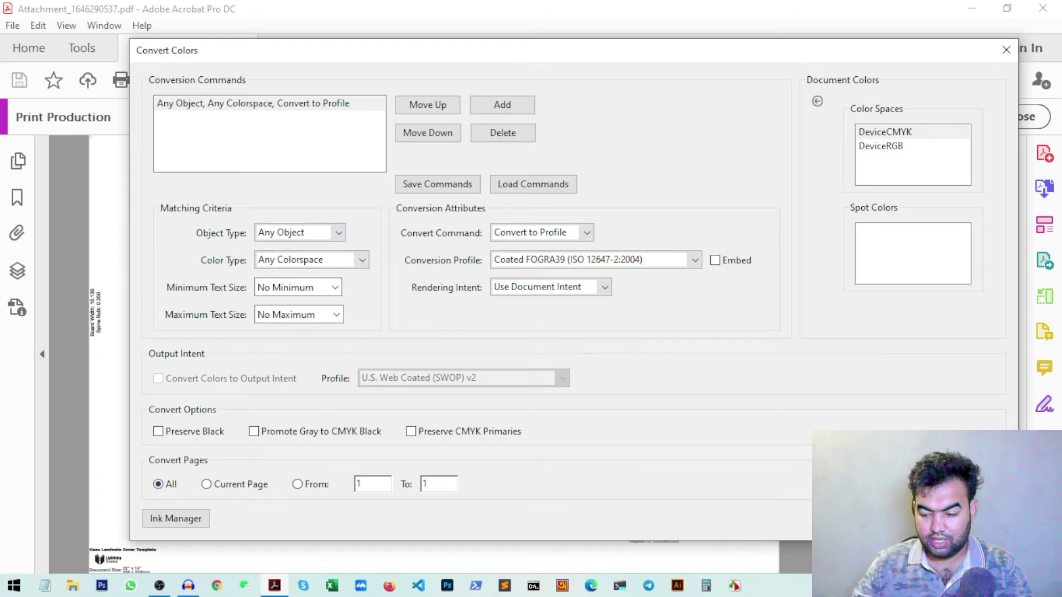
- Confirm the Coated FOGRA39 colour conversion and save the converted PDF
key(Return)
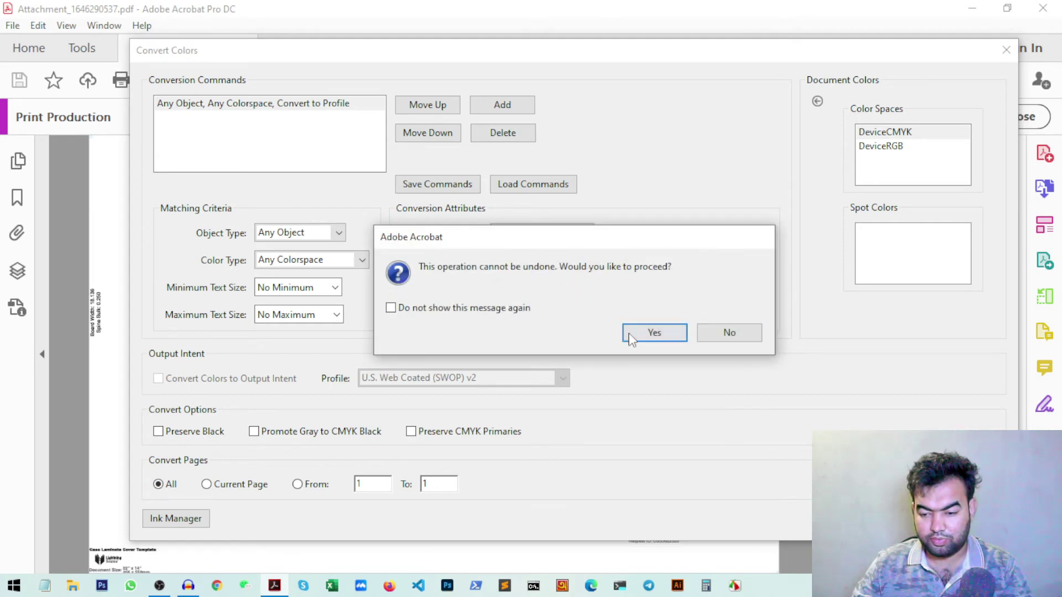
click(658, 338)
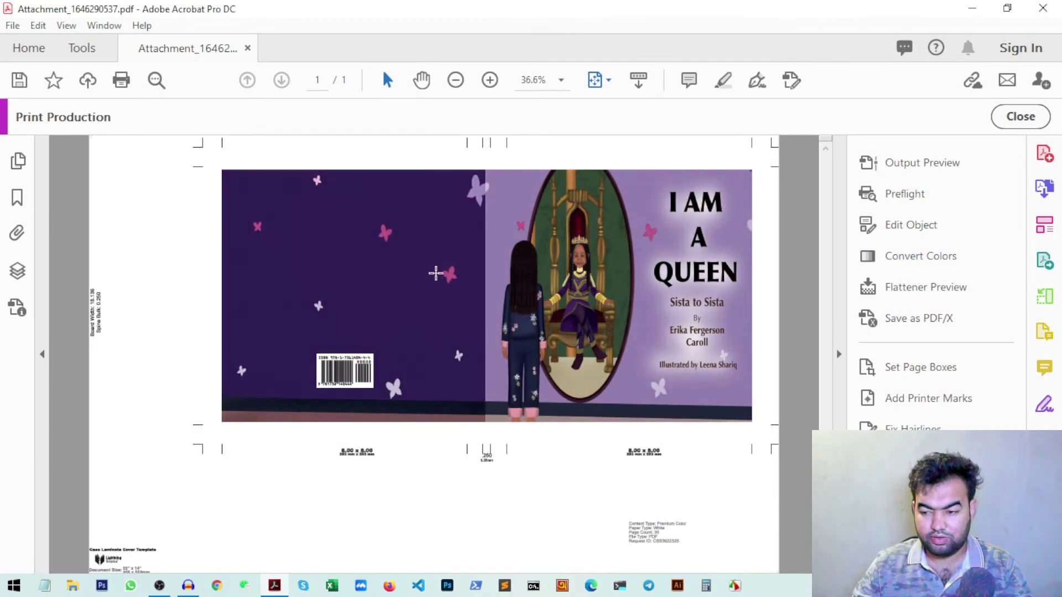
click(20, 81)
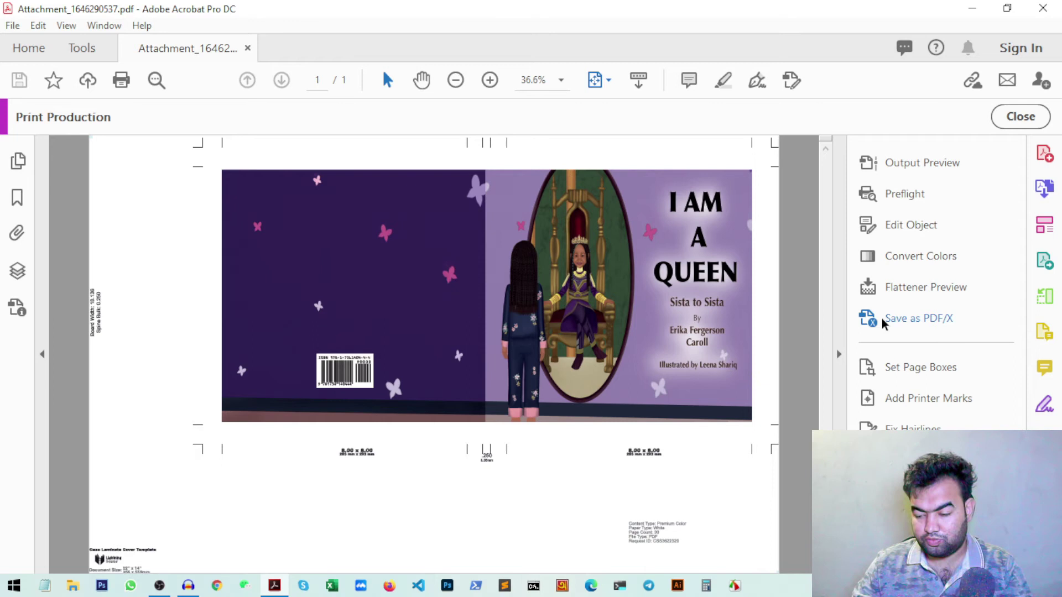
- Start a PDF/X save to the Desktop, renaming the file Attachment_16462905sssss.pdf
click(942, 325)
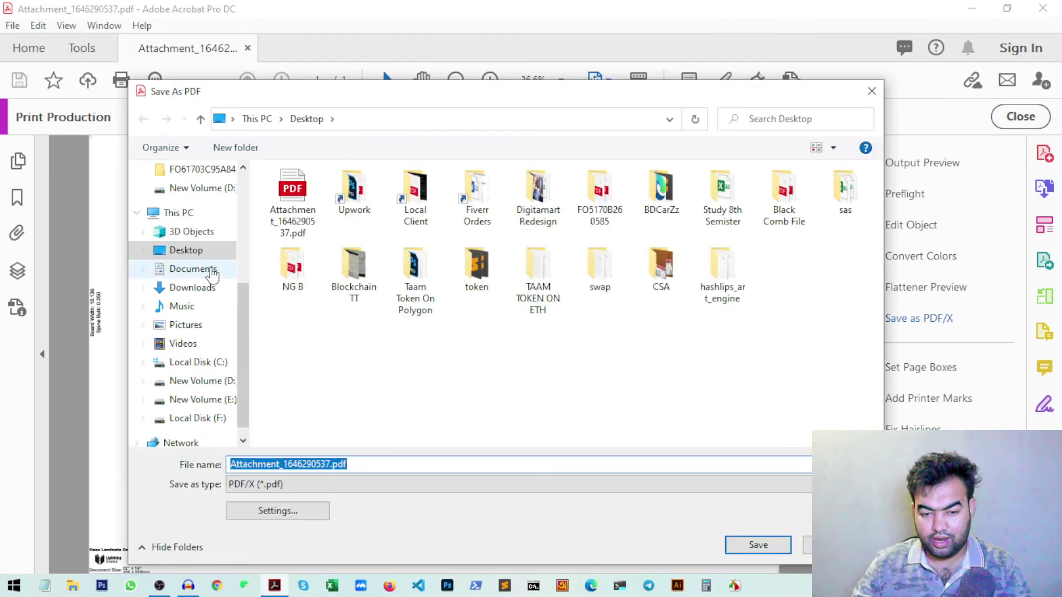
click(387, 243)
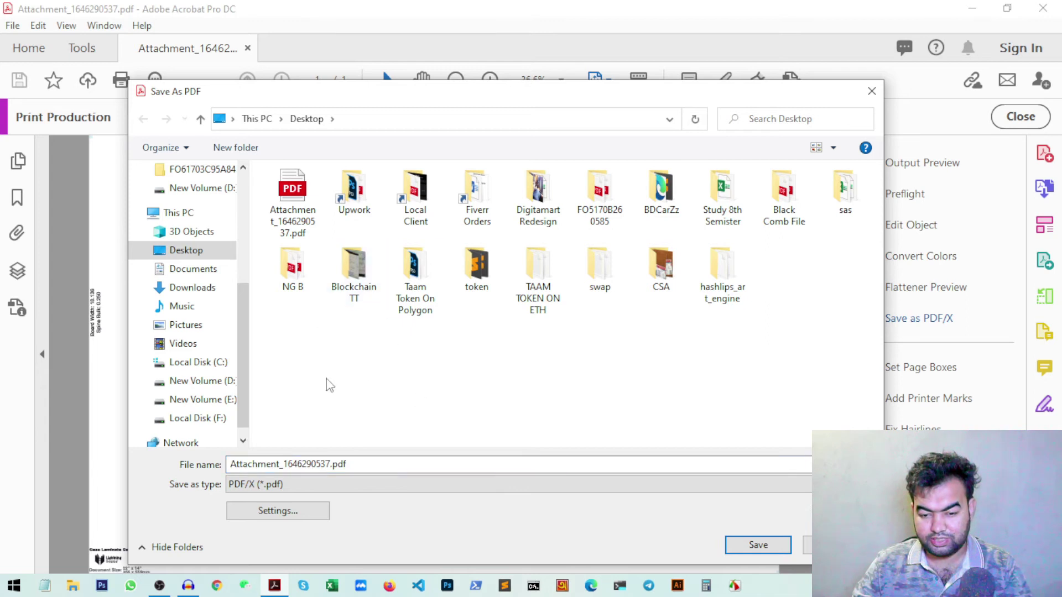
click(330, 463)
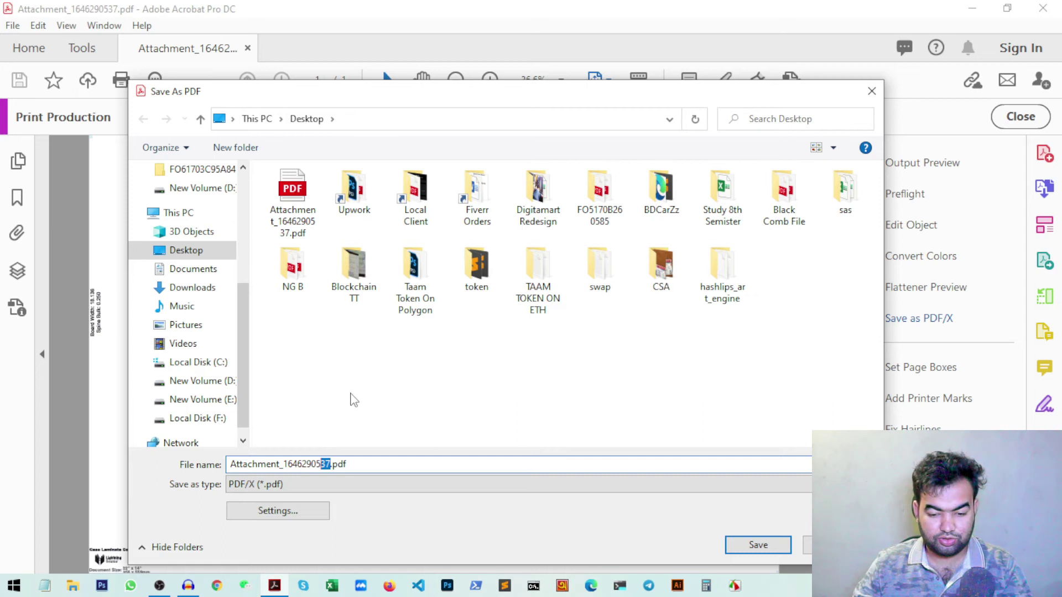
text(s)
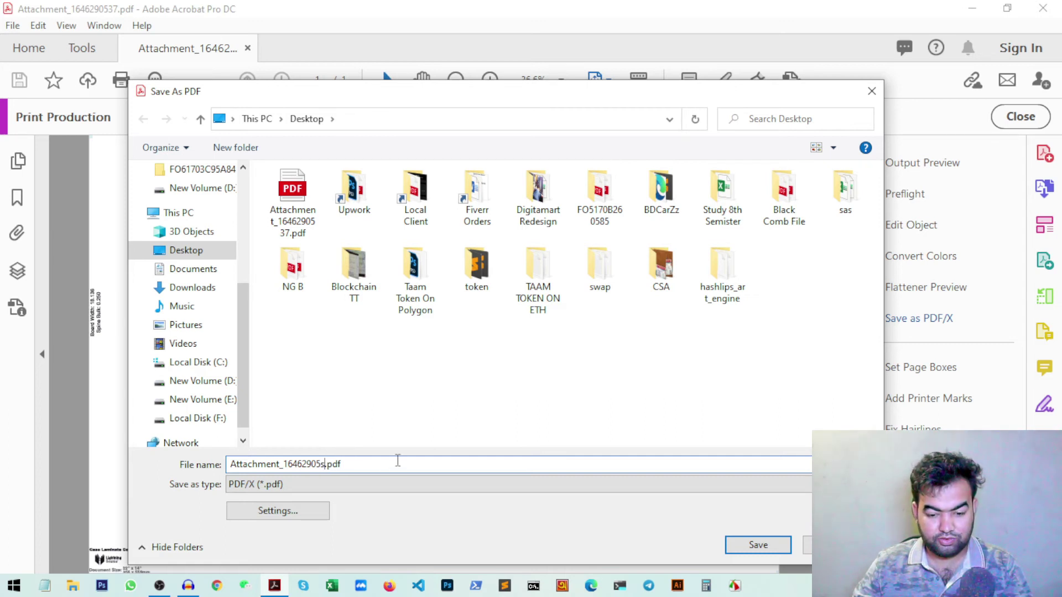
text(sss)
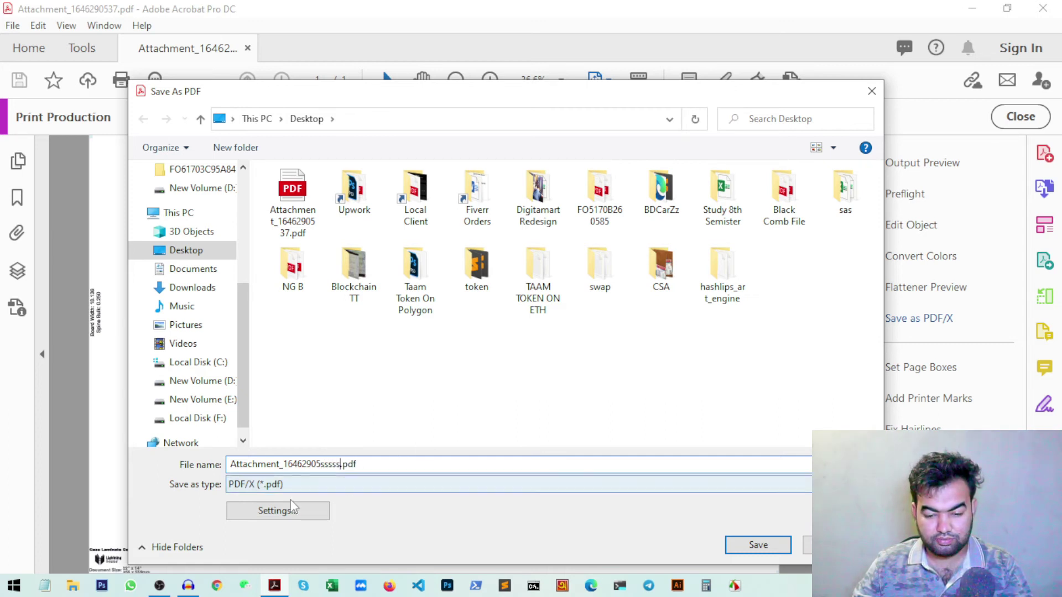
click(592, 347)
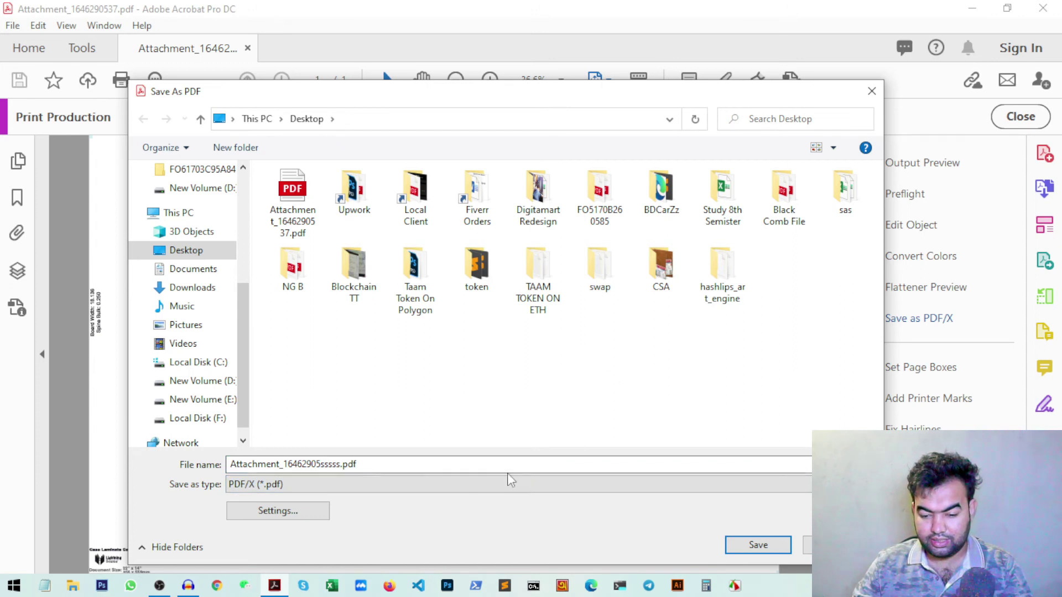
- Save the renamed cover as a PDF/X-1a file on the Desktop
click(282, 516)
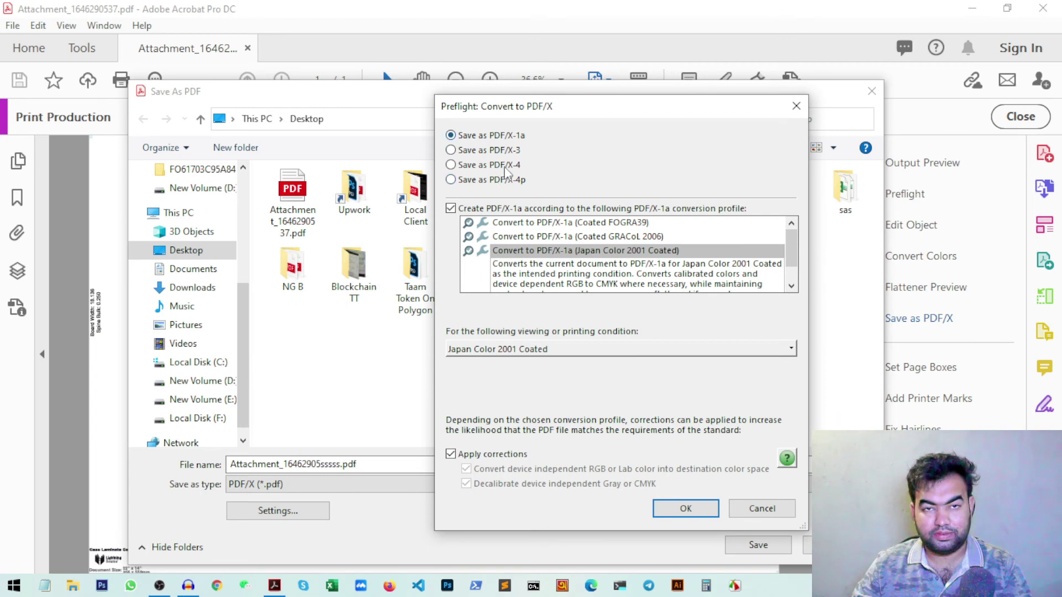
drag(516, 110, 486, 111)
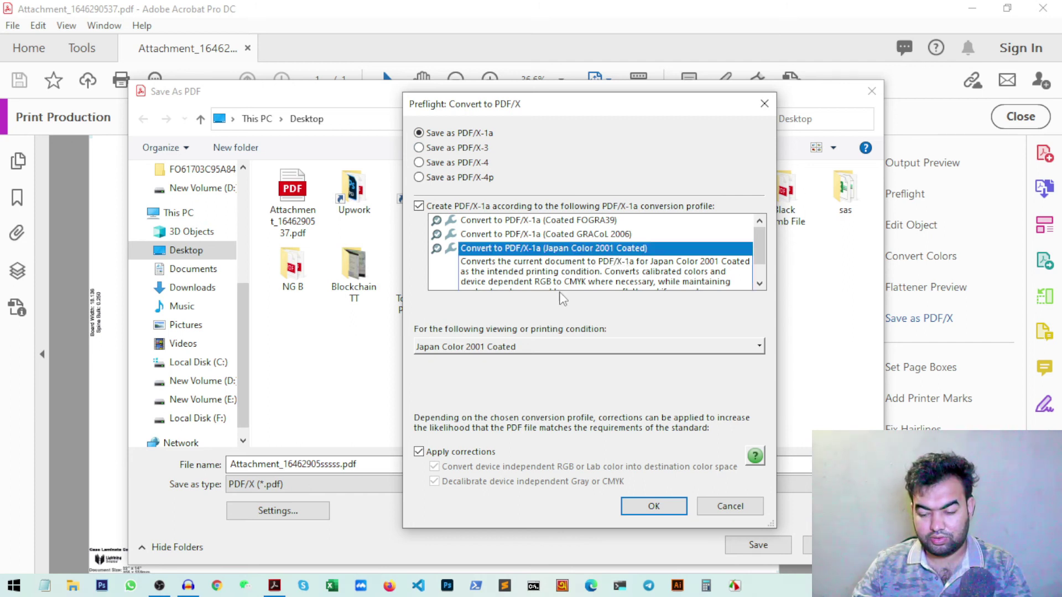
click(667, 505)
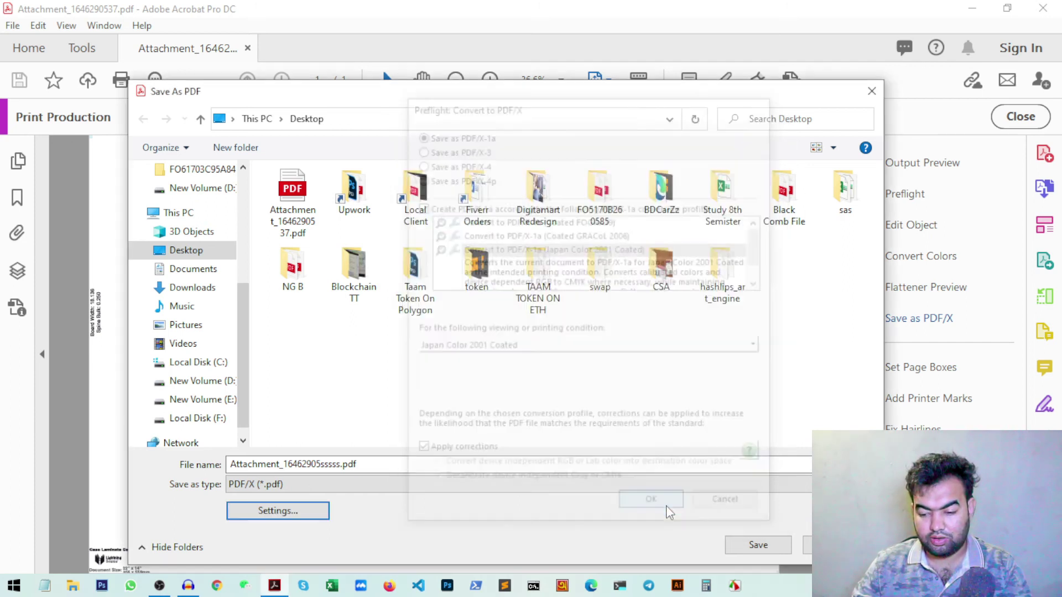
click(759, 547)
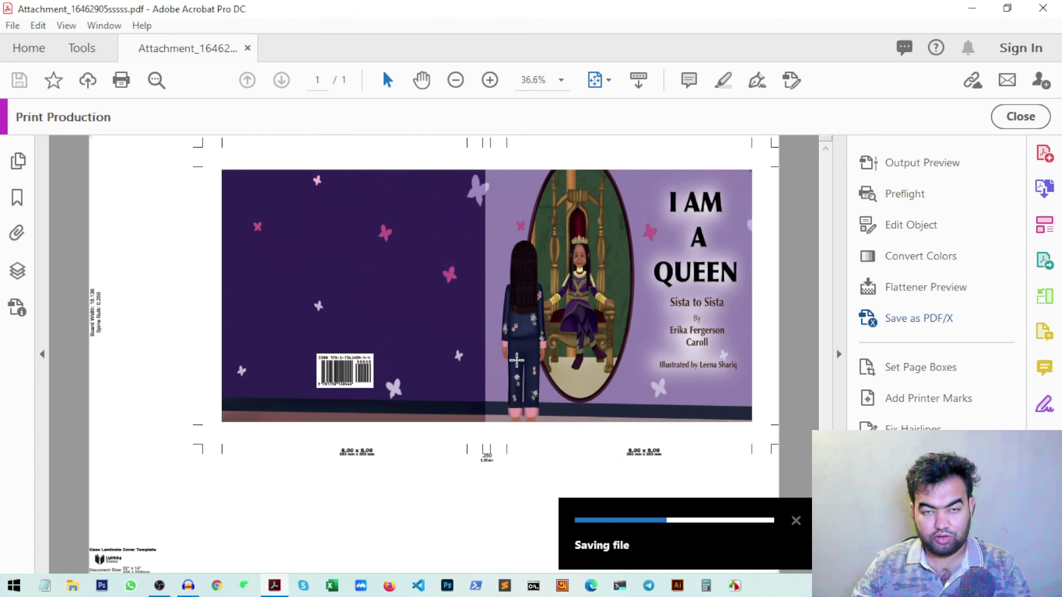
- Minimise Acrobat, refresh the desktop and select the new Attachment_16462905sssss.pdf
click(972, 8)
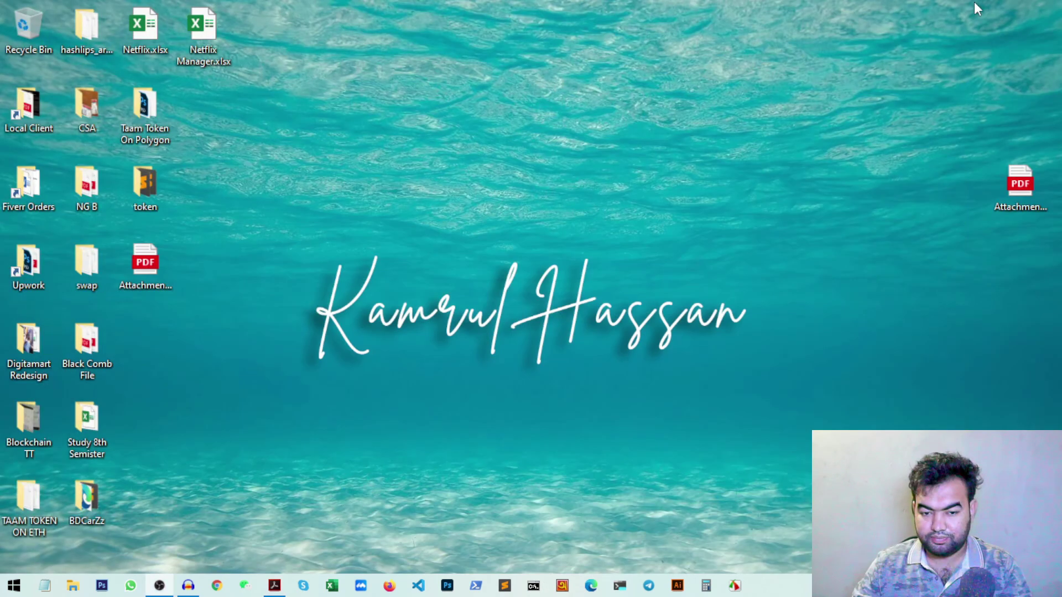
right_click(329, 210)
click(354, 254)
click(148, 283)
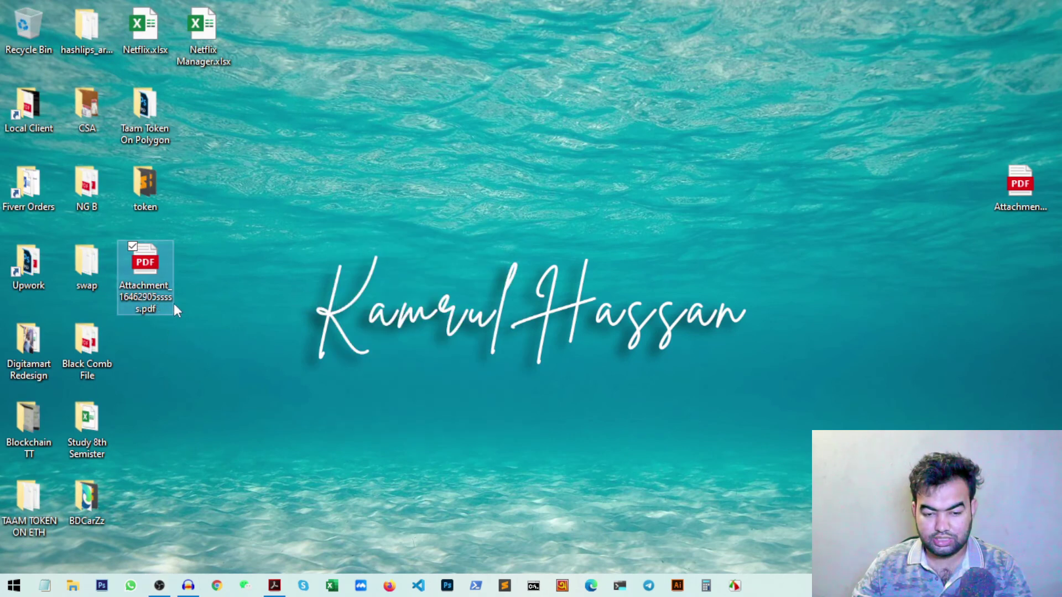
- Open Attachment_16462905sssss.pdf in Edge and scroll to view the full cover spread
double_click(162, 302)
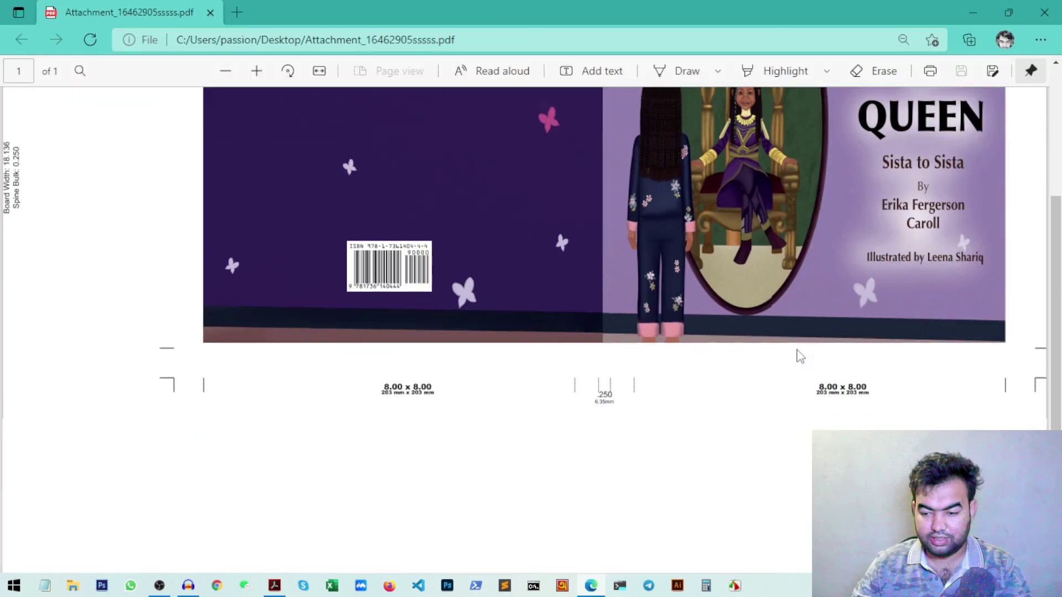
scroll(640, 312, down, 2)
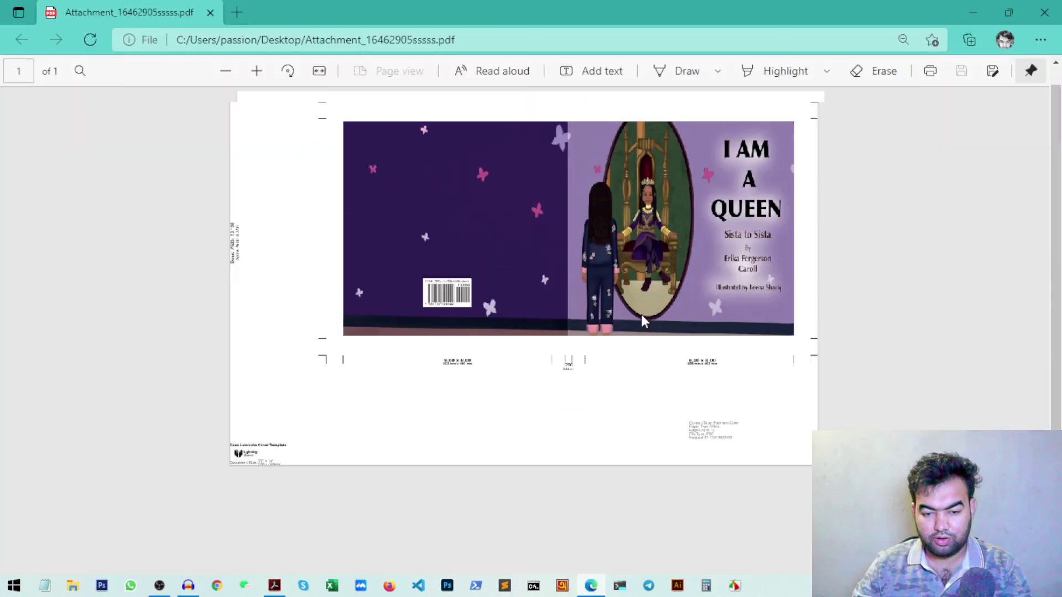